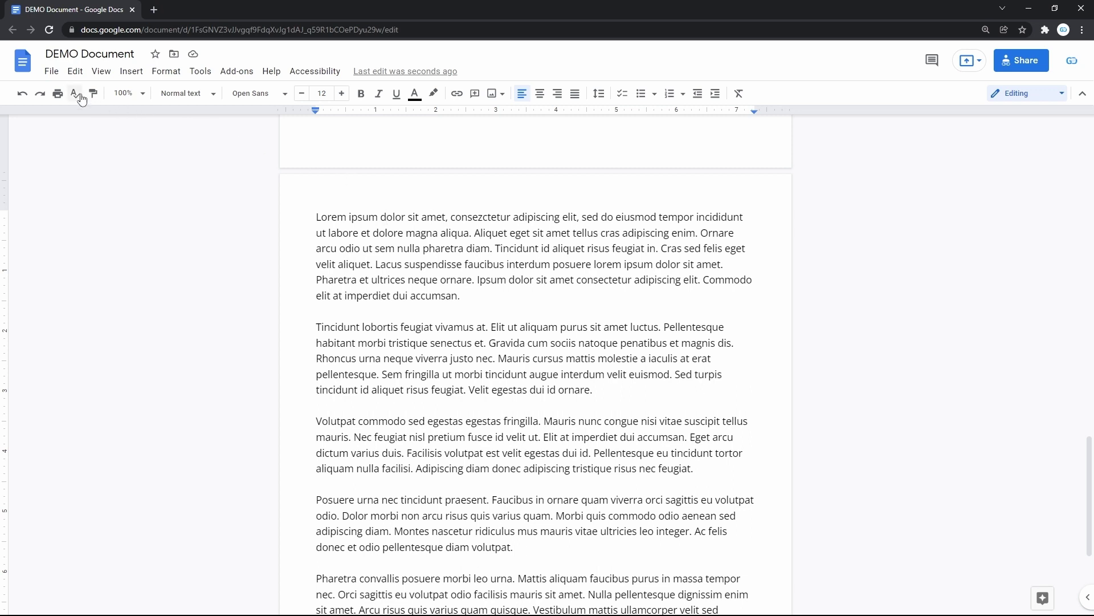
# Step: Reach Page setup from the File menu, showing Portrait, Letter paper and 0.6-inch margins
pyautogui.click(51, 71)
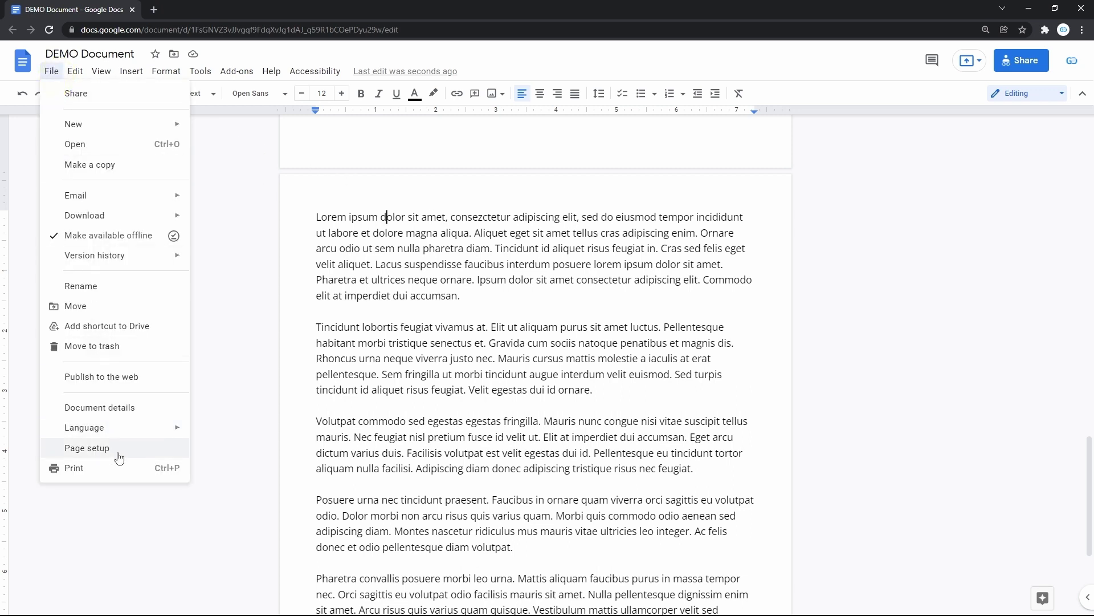
pyautogui.press('Escape')
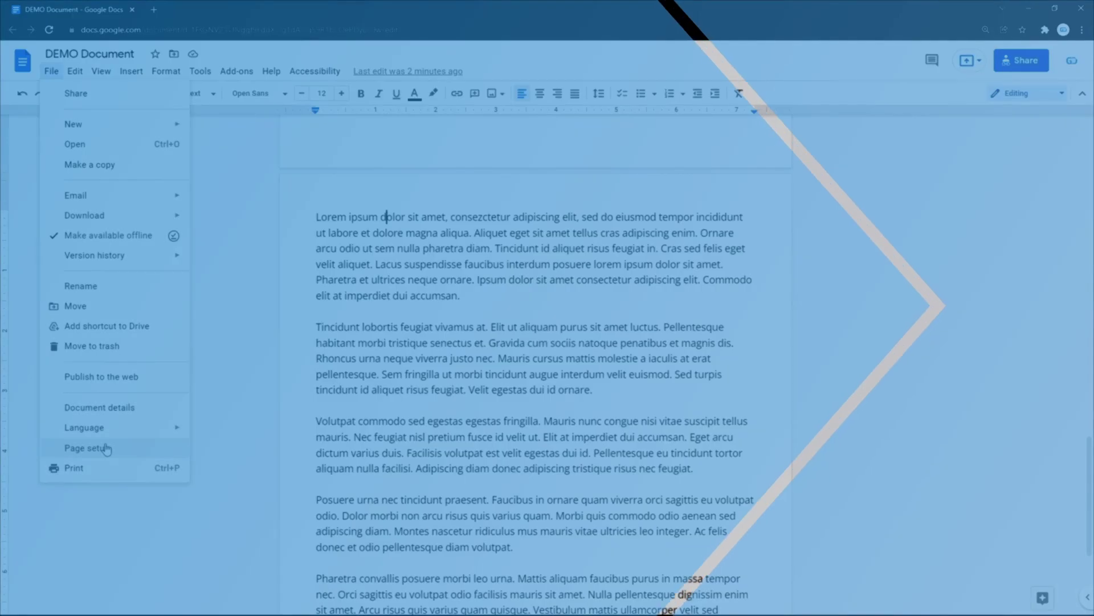
pyautogui.click(103, 443)
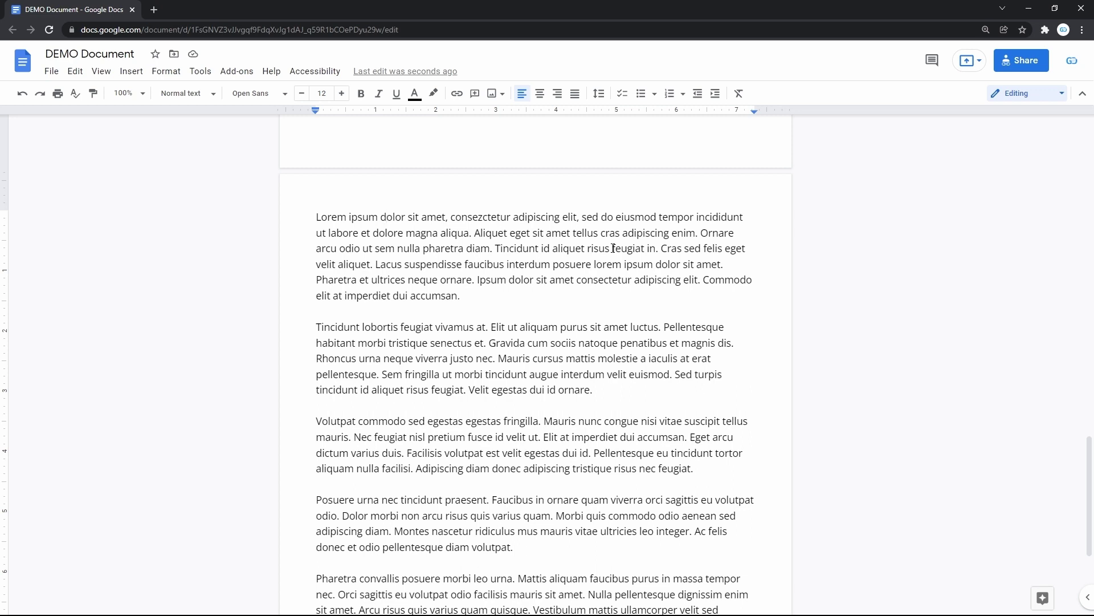
pyautogui.click(54, 74)
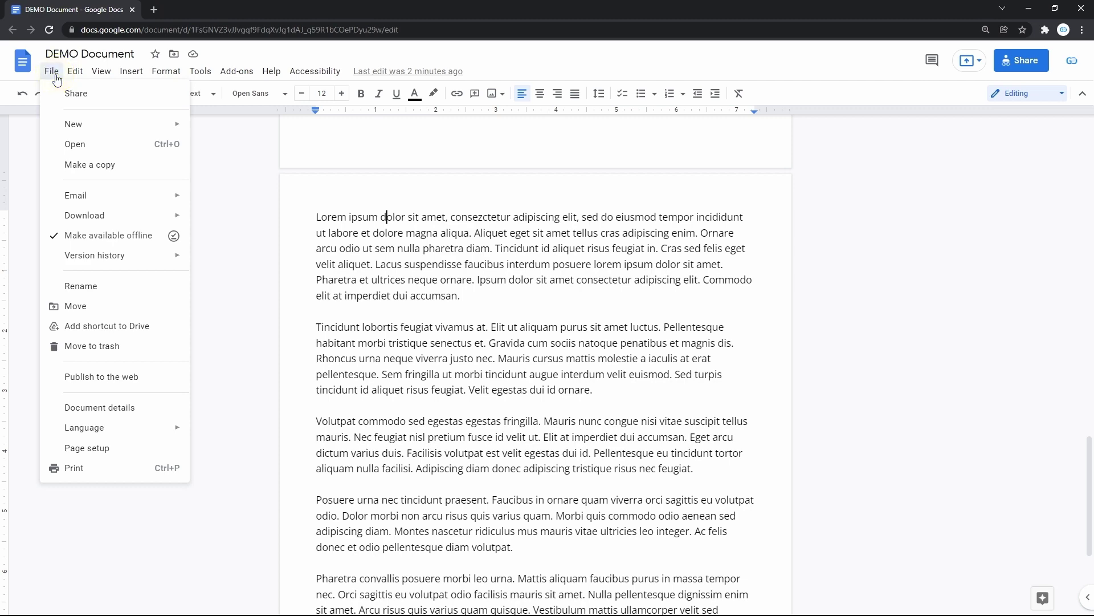
pyautogui.click(106, 449)
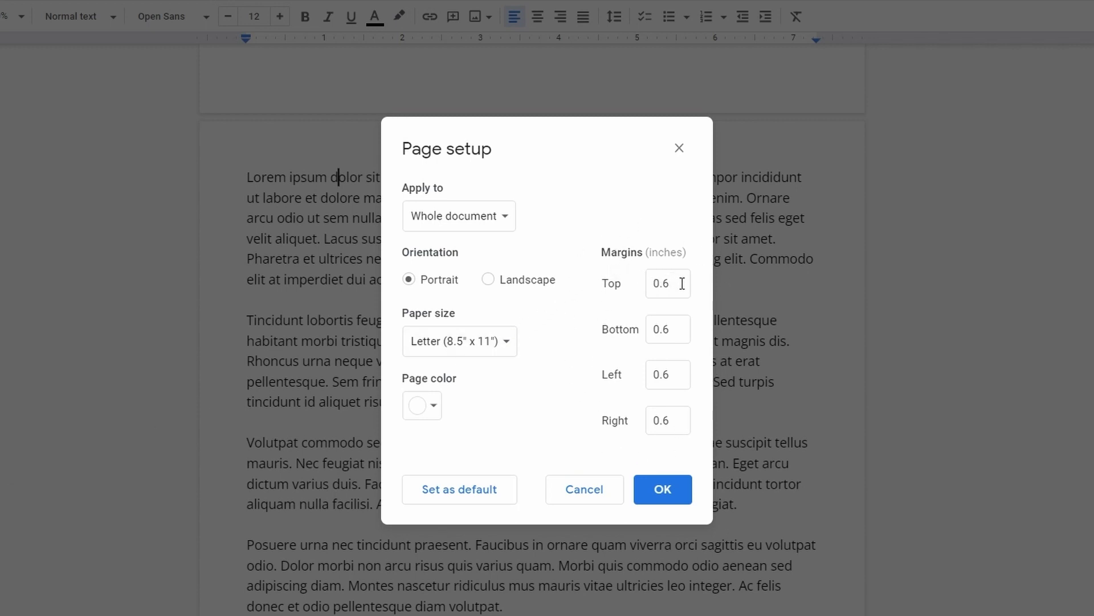
# Step: Set the top, bottom, left and right margins to 1 inch and confirm with OK
pyautogui.doubleClick(672, 253)
pyautogui.click(684, 286)
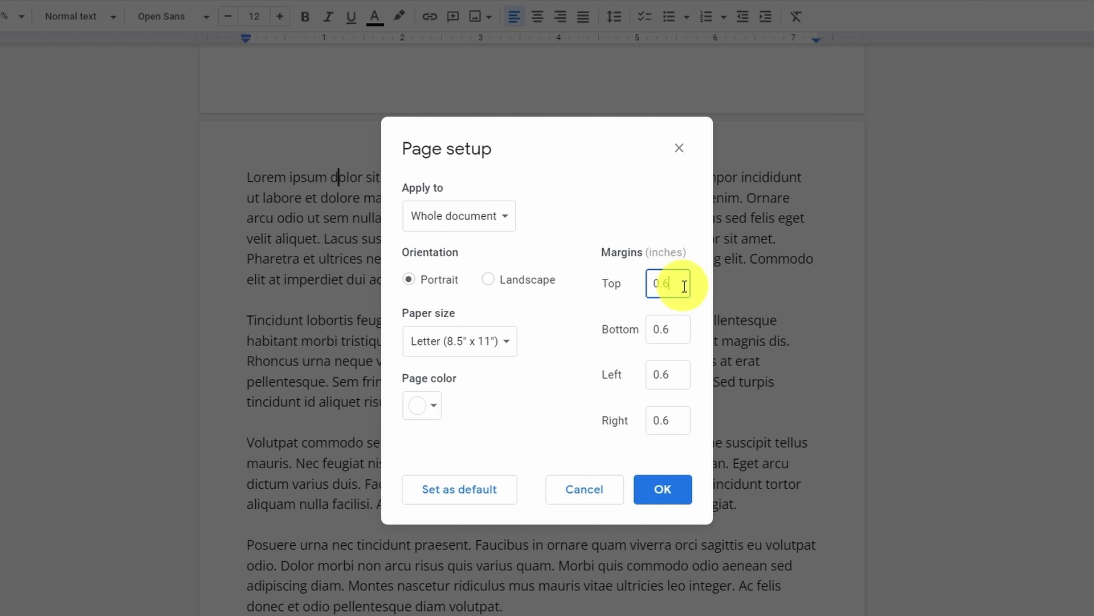
pyautogui.press('BackSpace')
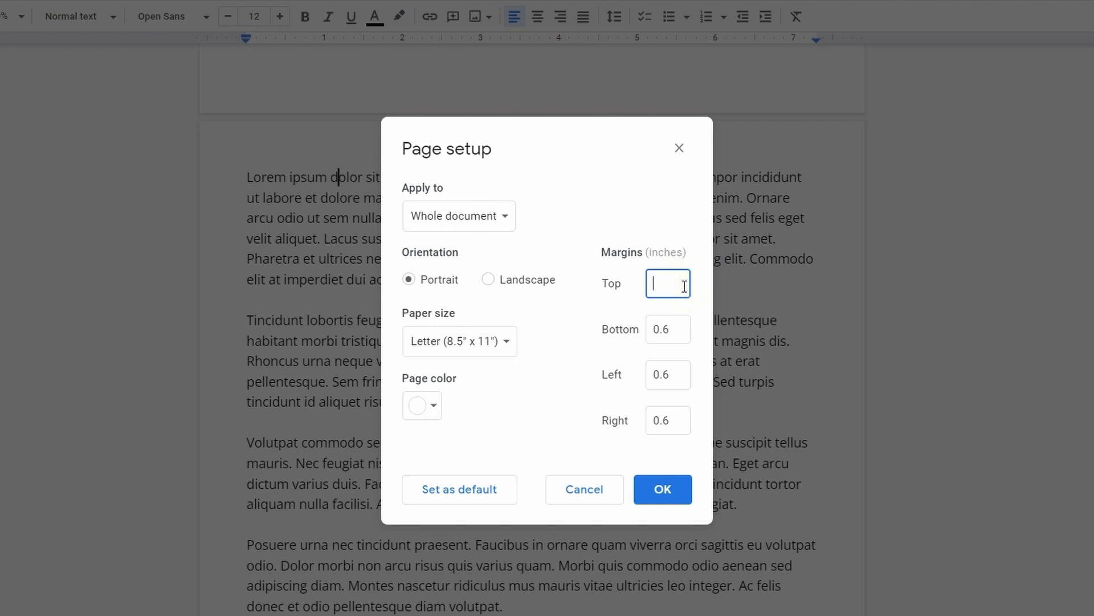
pyautogui.write('1')
pyautogui.doubleClick(684, 286)
pyautogui.press('Tab')
pyautogui.write('1')
pyautogui.press('Tab')
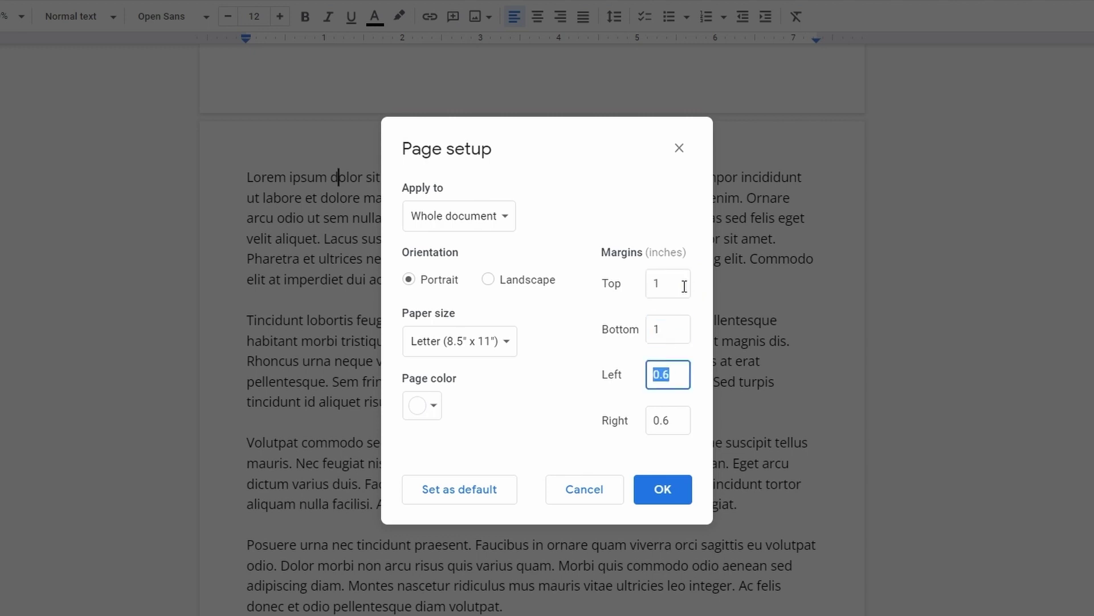
pyautogui.write('1')
pyautogui.press('Tab')
pyautogui.write('1')
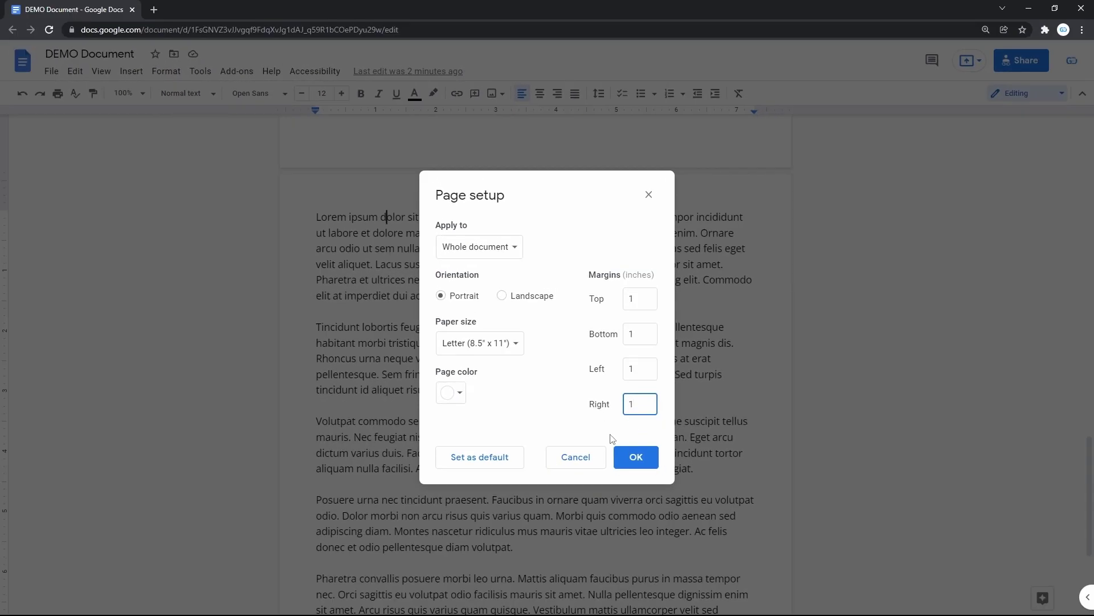
pyautogui.click(637, 457)
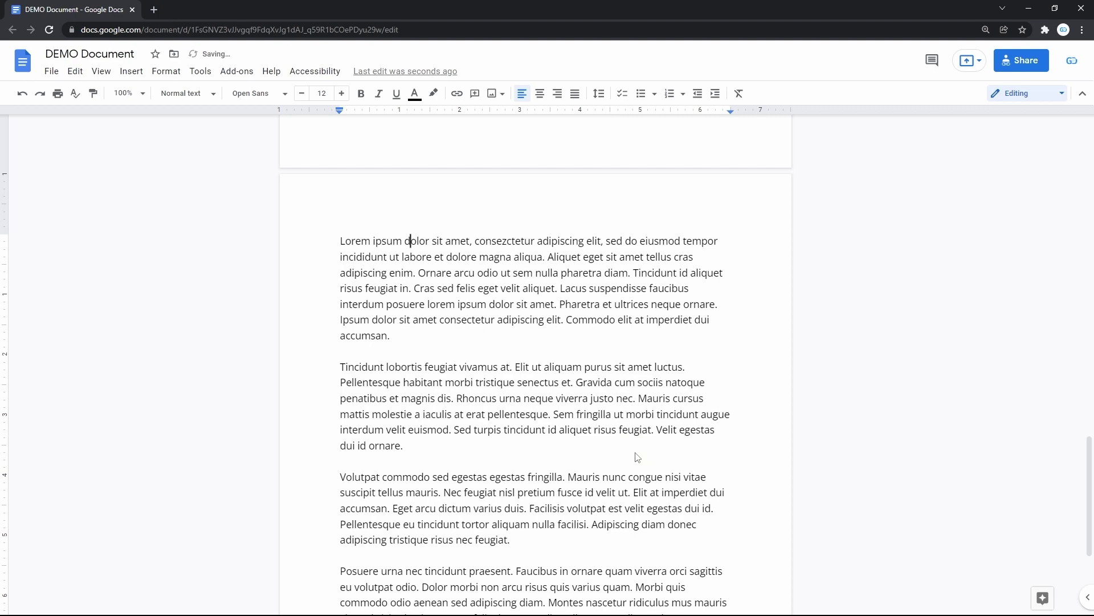
# Step: Undo and redo twice to compare the text before and after the 1-inch margins
pyautogui.hotkey('ctrl', 'z')
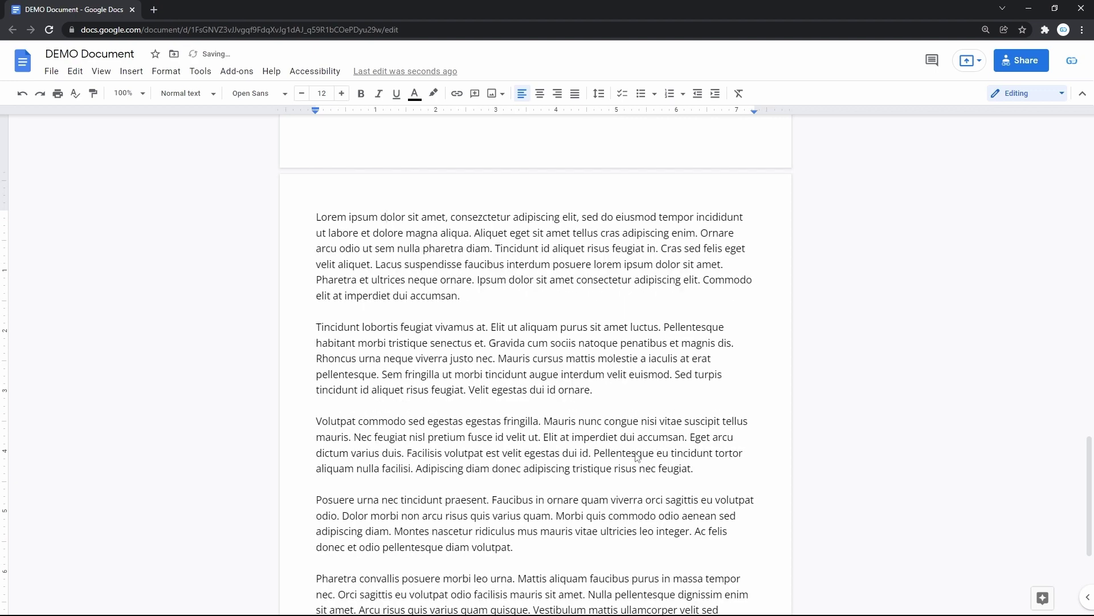
pyautogui.hotkey('ctrl', 'y')
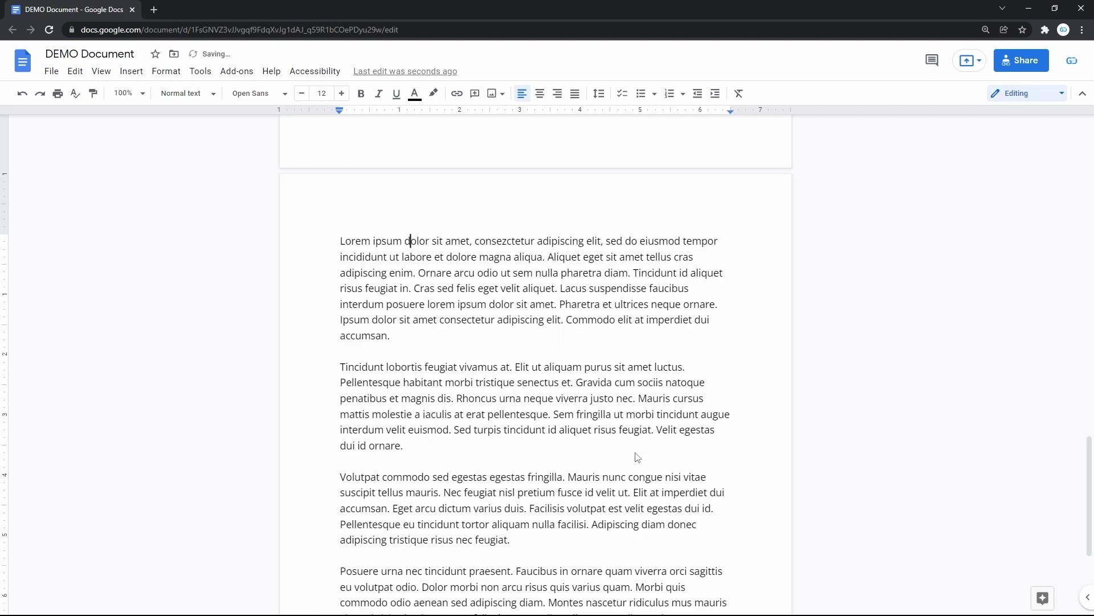
pyautogui.hotkey('ctrl', 'z')
pyautogui.hotkey('ctrl', 'y')
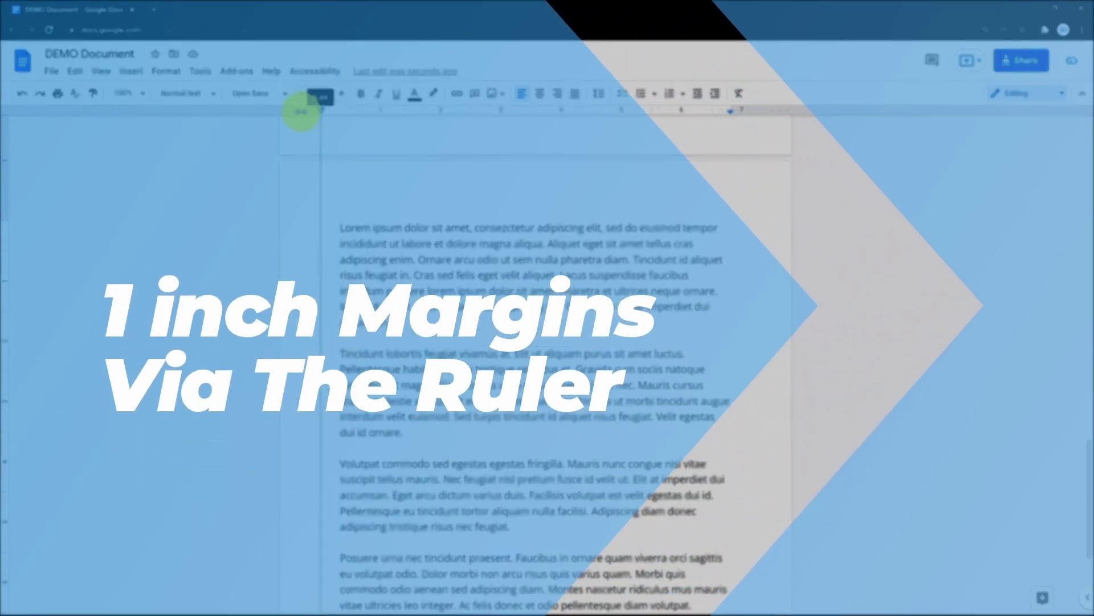
# Step: Drag the ruler's left margin to 1 inch, compare via undo/redo, then check the View menu
pyautogui.moveTo(318, 110); pyautogui.dragTo(339, 110)
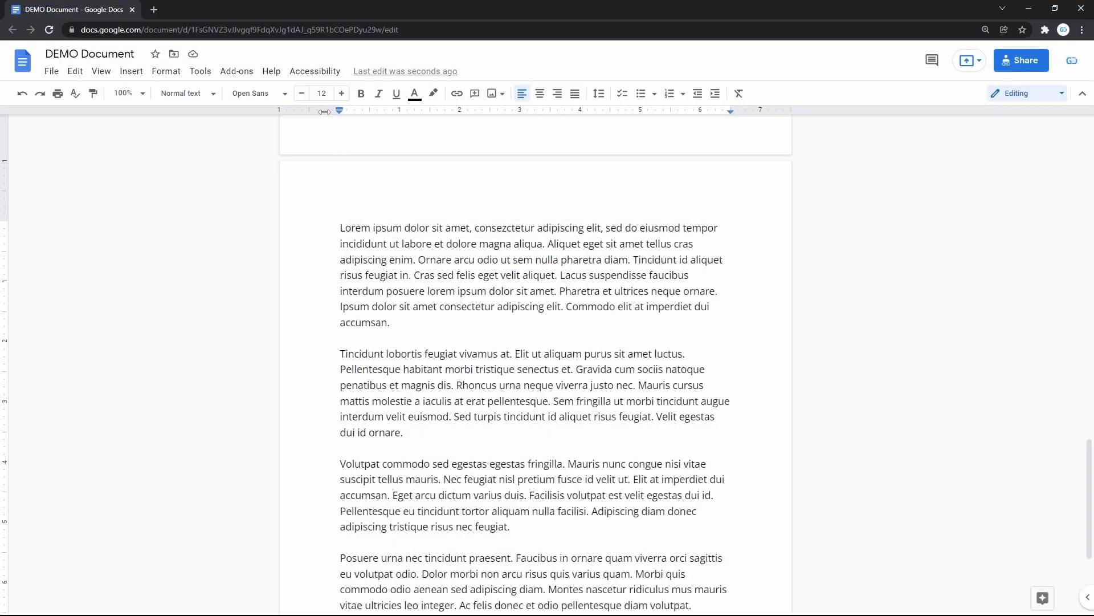
pyautogui.hotkey('ctrl', 'z')
pyautogui.hotkey('ctrl', 'y')
pyautogui.hotkey('ctrl', 'z')
pyautogui.hotkey('ctrl', 'y')
pyautogui.click(109, 74)
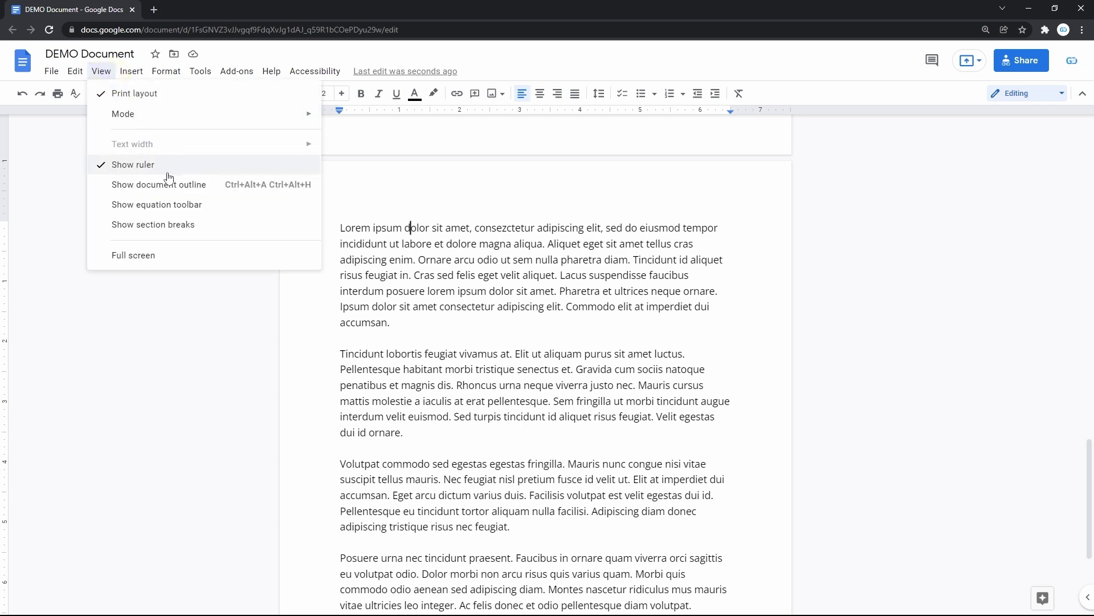
# Step: Drag the ruler's left margin marker left to 0.75 inch, widening the text column
pyautogui.click(417, 249)
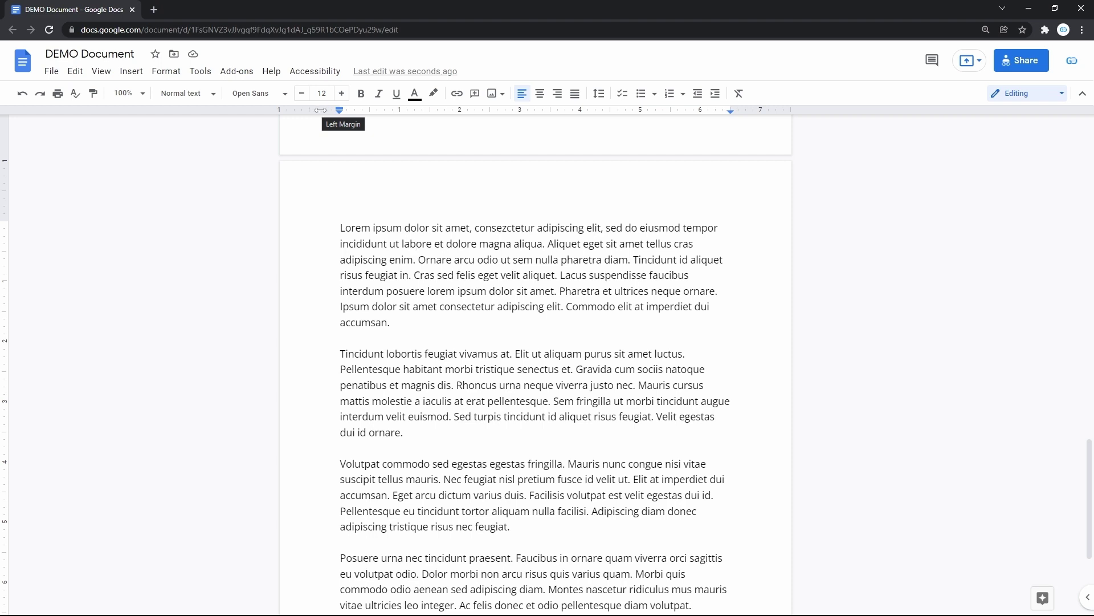
pyautogui.moveTo(321, 109); pyautogui.dragTo(297, 111)
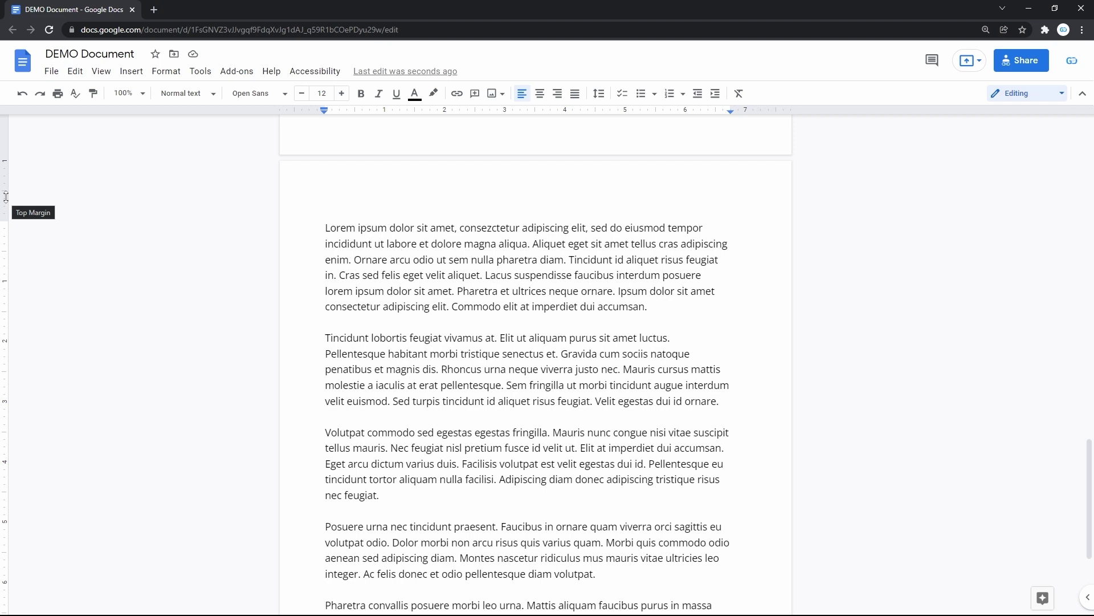
# Step: Drag the top margin handle up on the vertical ruler, then select the first paragraph
pyautogui.moveTo(6, 196); pyautogui.dragTo(5, 153)
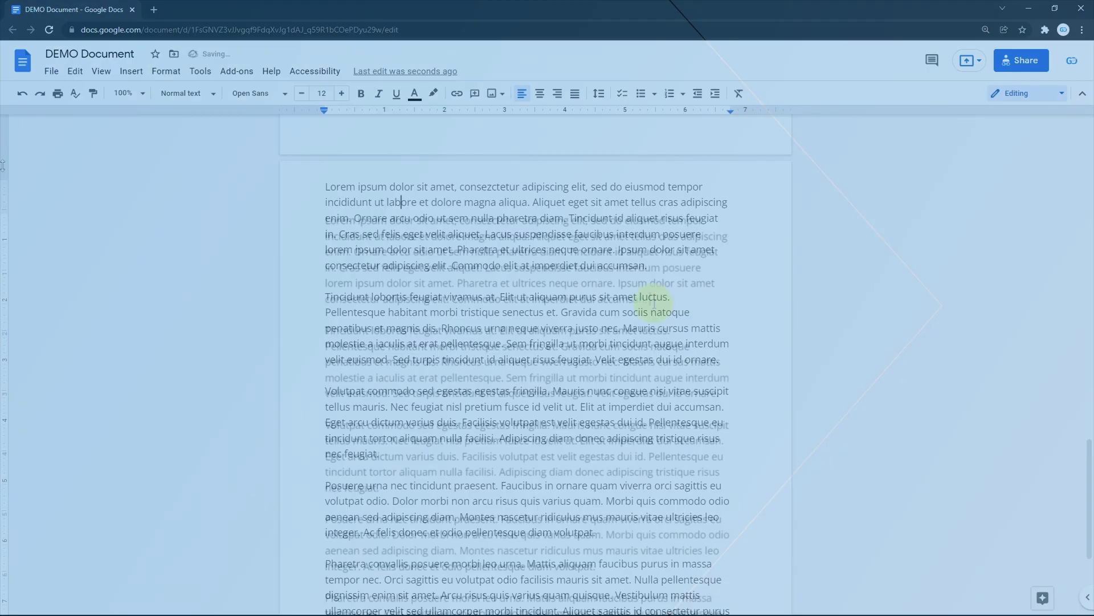
pyautogui.moveTo(647, 299); pyautogui.dragTo(332, 223)
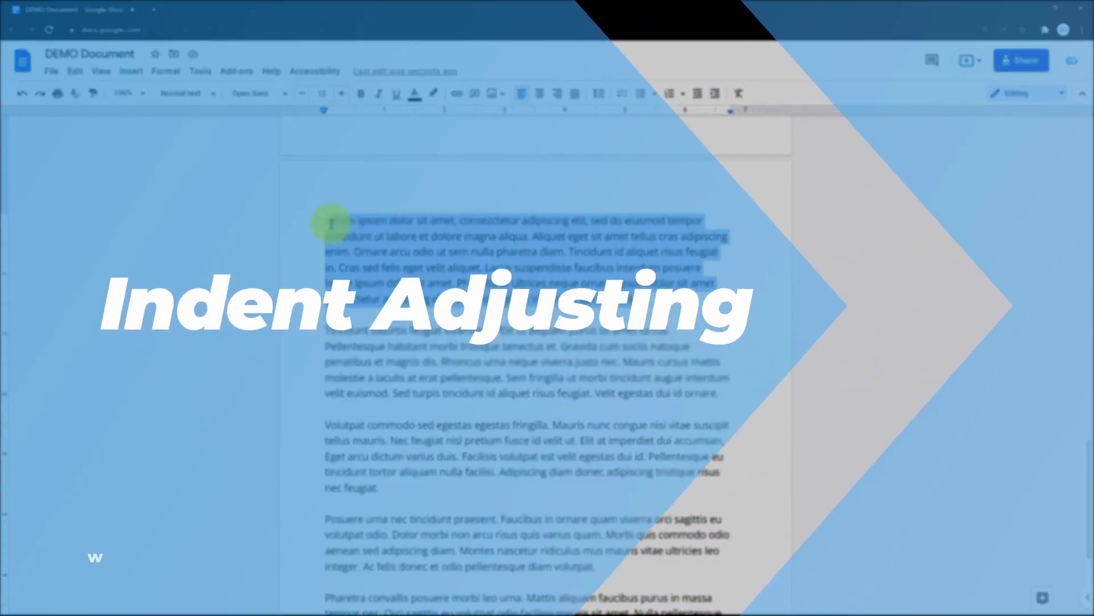
pyautogui.click(469, 289)
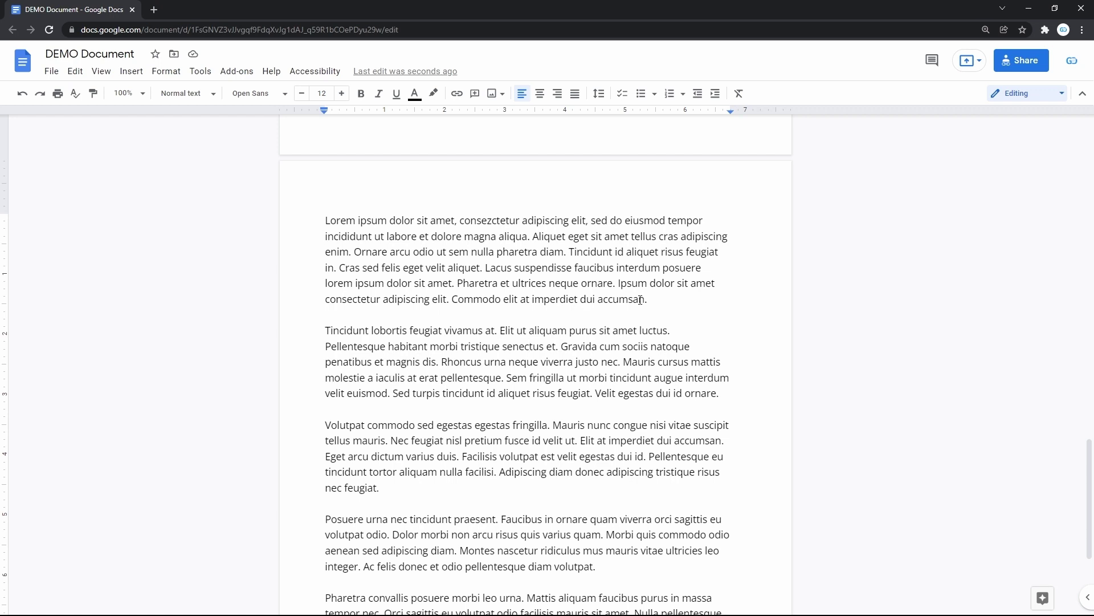
# Step: Select the first Lorem ipsum paragraph and drag its left indent marker to the right
pyautogui.moveTo(655, 304); pyautogui.dragTo(328, 224)
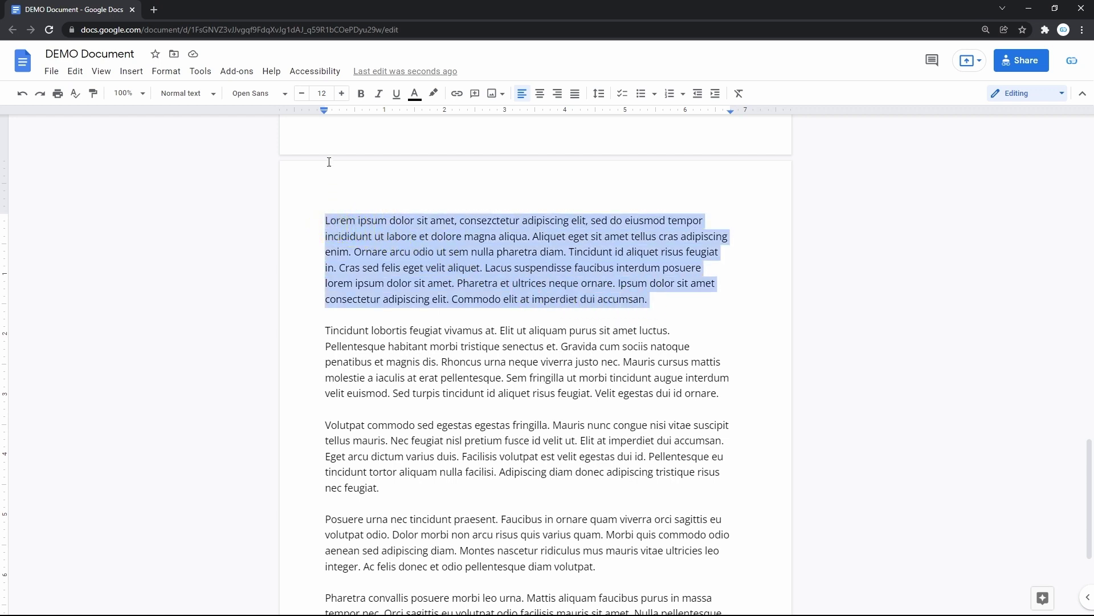
pyautogui.moveTo(324, 111)
pyautogui.mouseDown()
pyautogui.moveTo(309, 114)
pyautogui.moveTo(360, 109)
pyautogui.mouseUp()
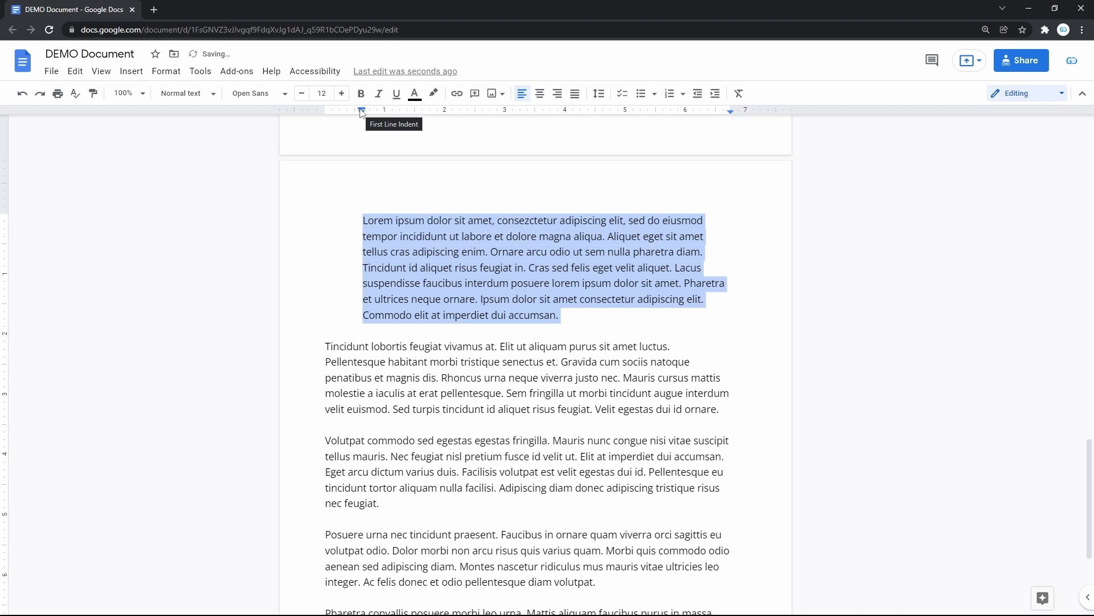